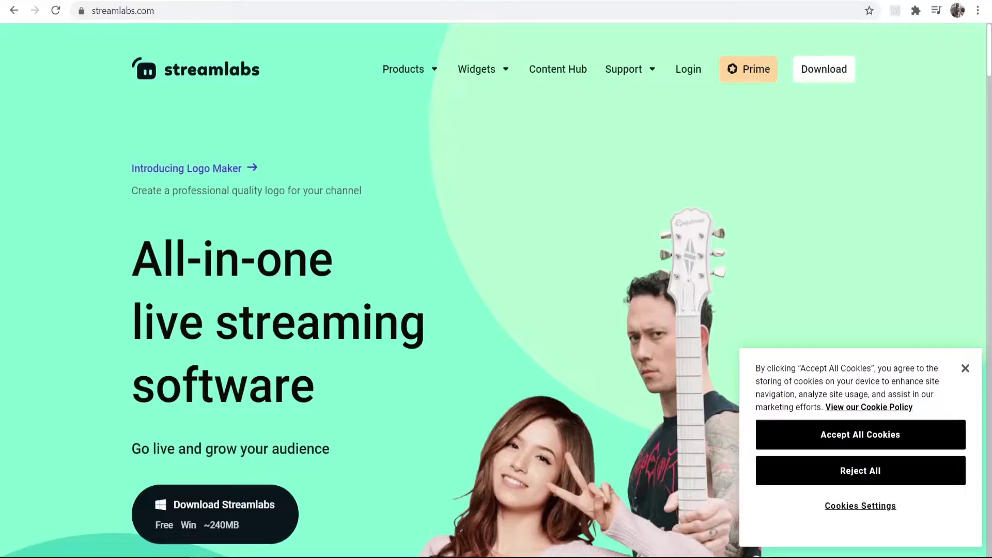
Step: Dismiss the cookie notice, log in through Twitch and authorize Streamlabs to access the Twitch account
{"action": "left_click", "coordinate": [964, 369]}
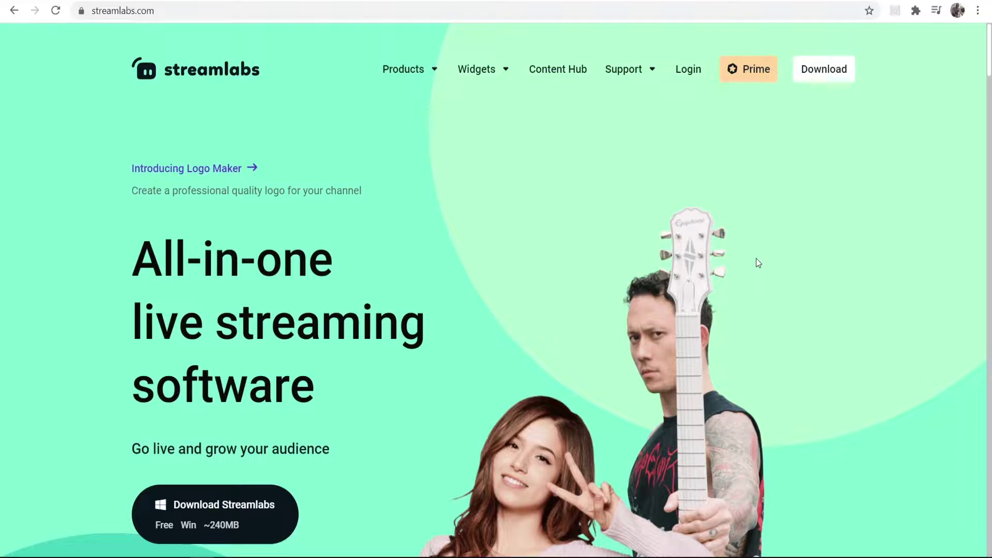
{"action": "left_click", "coordinate": [687, 75]}
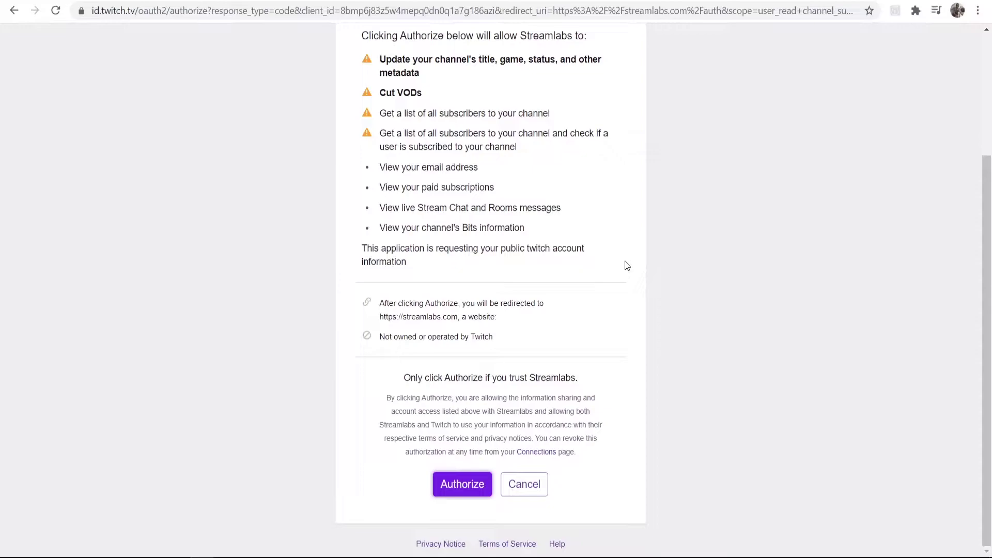
{"action": "scroll", "coordinate": [626, 265], "scroll_direction": "up", "scroll_amount": 4}
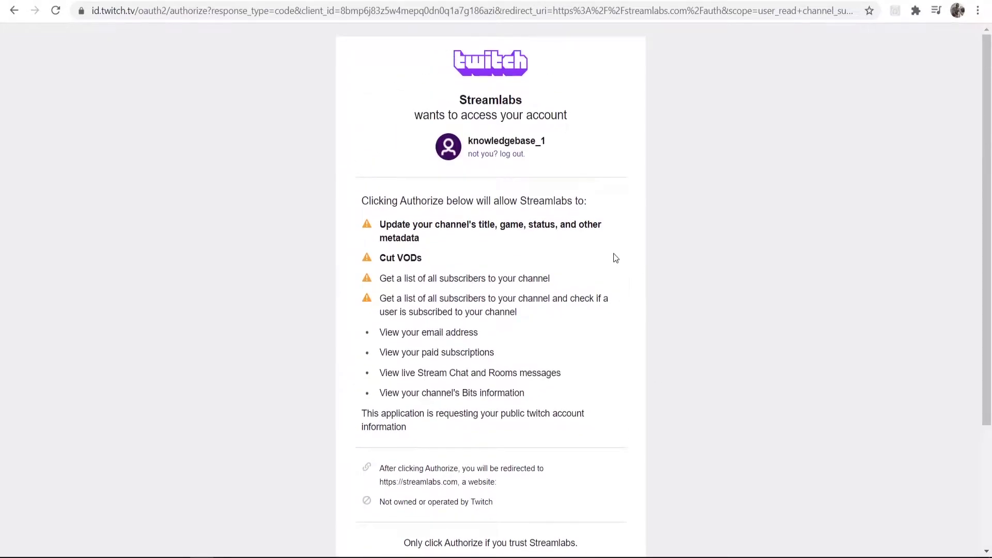
{"action": "scroll", "coordinate": [619, 261], "scroll_direction": "down", "scroll_amount": 3}
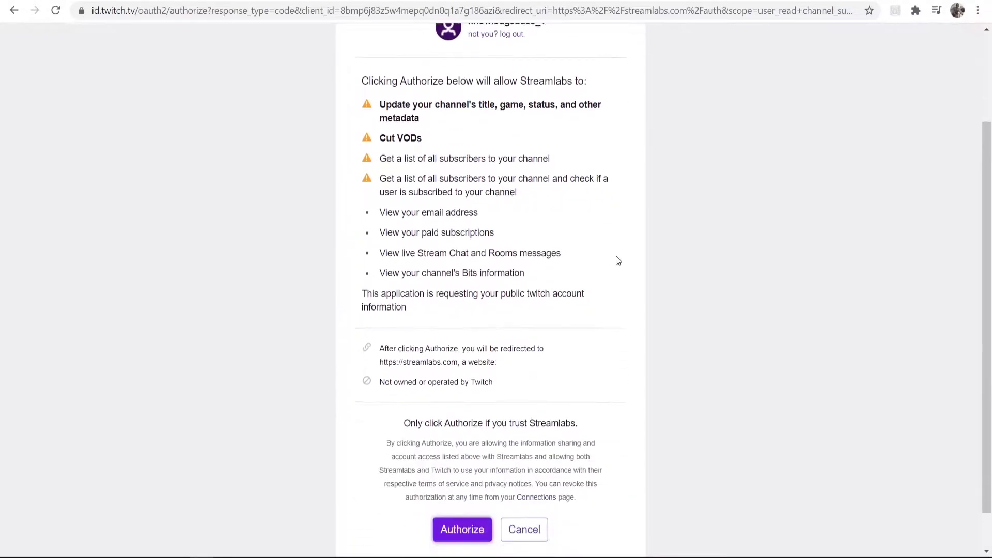
{"action": "left_click", "coordinate": [460, 515]}
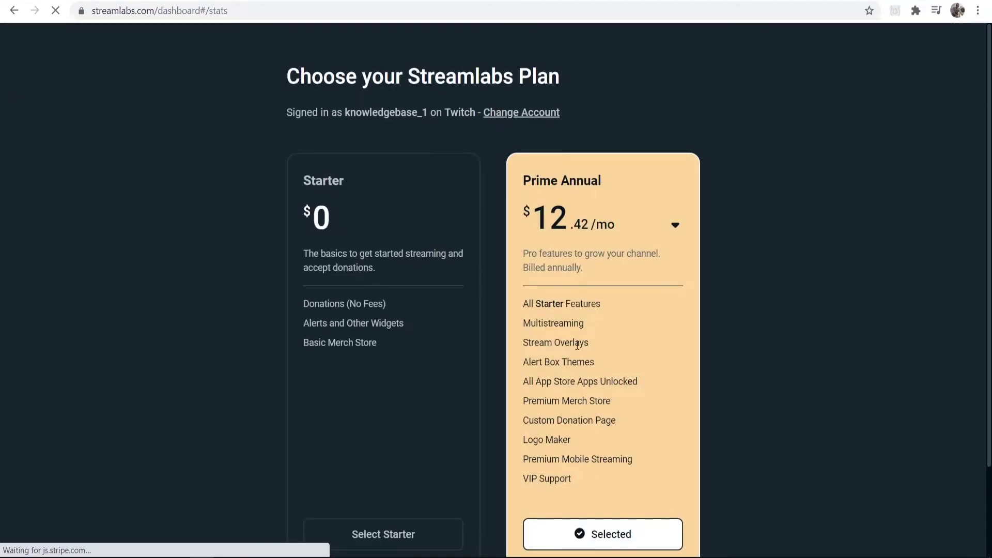
Step: Select the free Starter plan, continue without downloading Streamlabs OBS and skip the initial donation setup
{"action": "scroll", "coordinate": [525, 122], "scroll_direction": "down", "scroll_amount": 1}
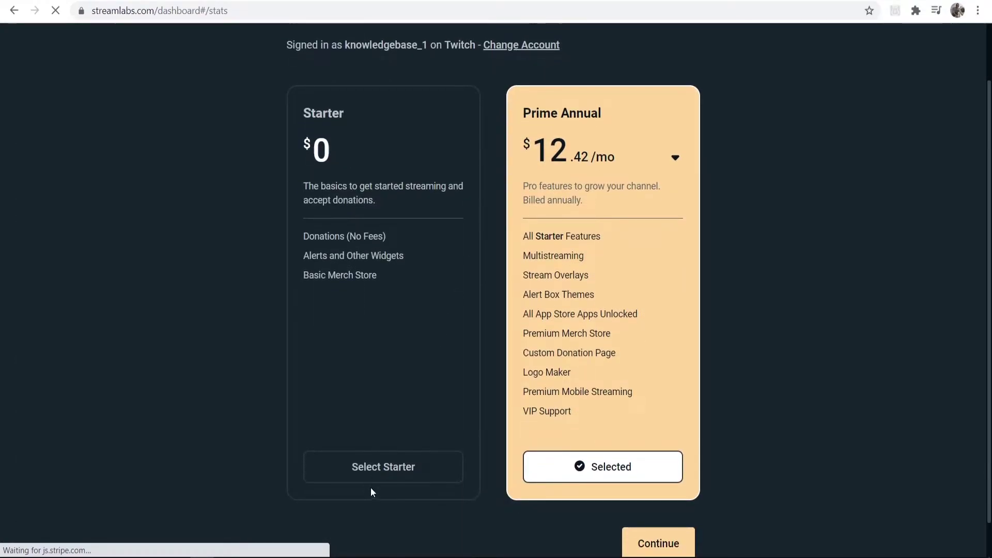
{"action": "left_click", "coordinate": [401, 467]}
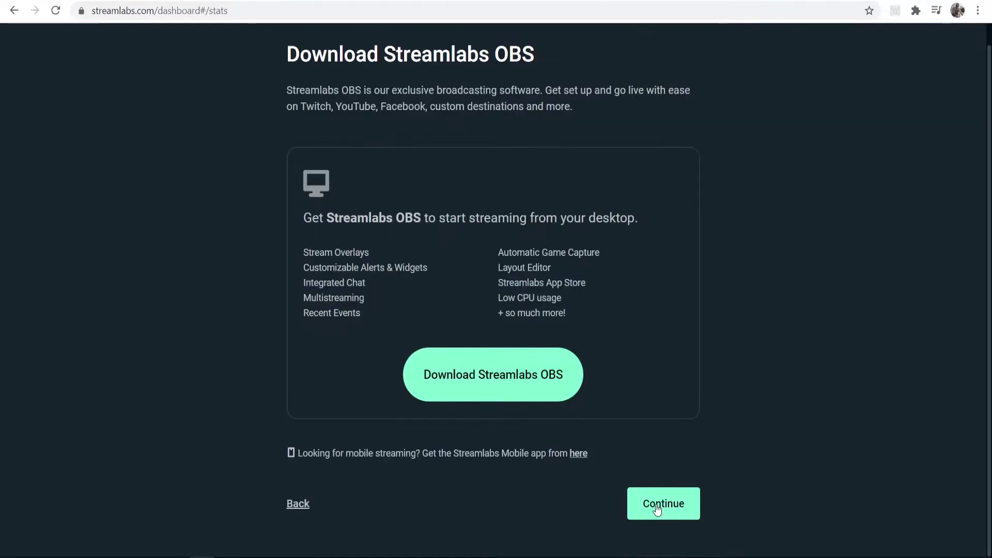
{"action": "left_click", "coordinate": [660, 503]}
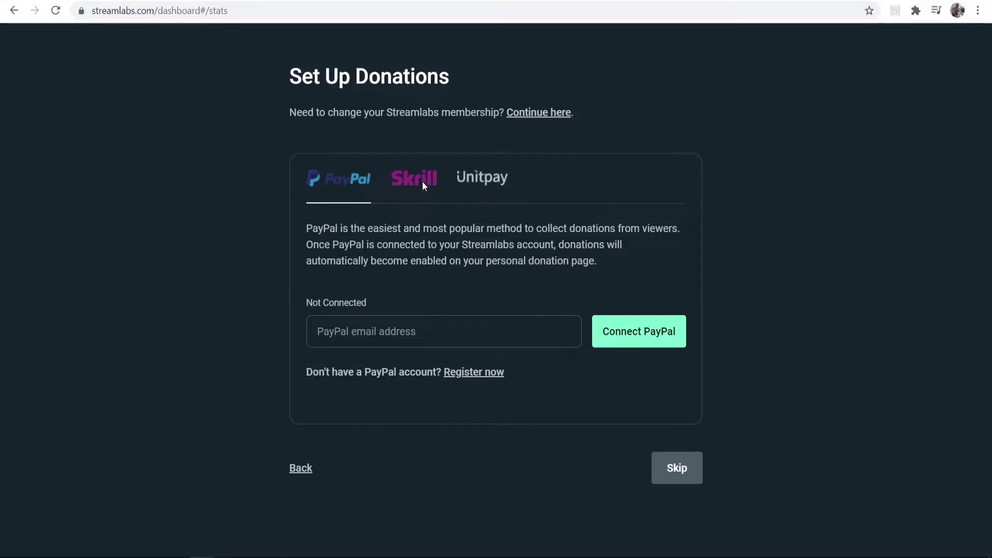
{"action": "left_click", "coordinate": [677, 471]}
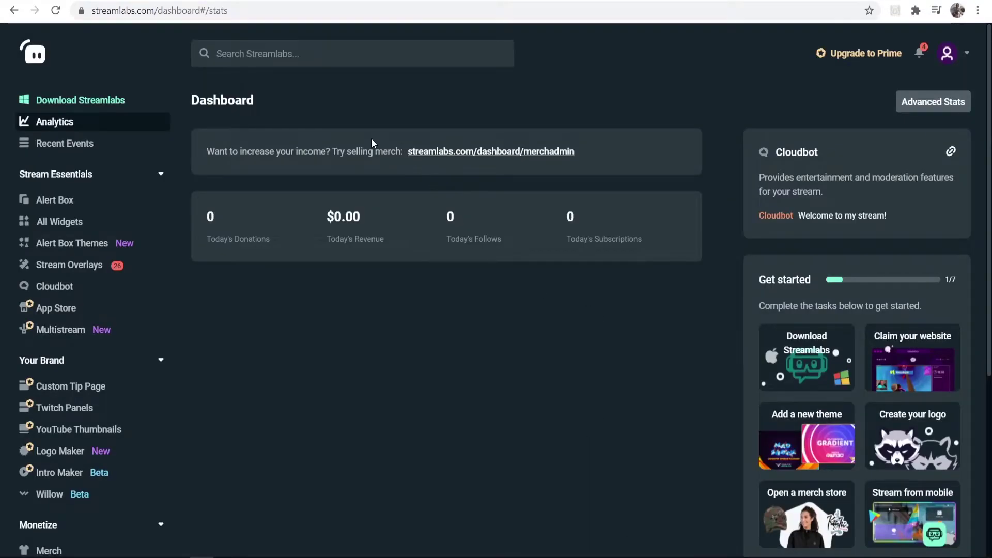
Step: Search the dashboard for "donation" and open Donation Settings
{"action": "left_click", "coordinate": [267, 51]}
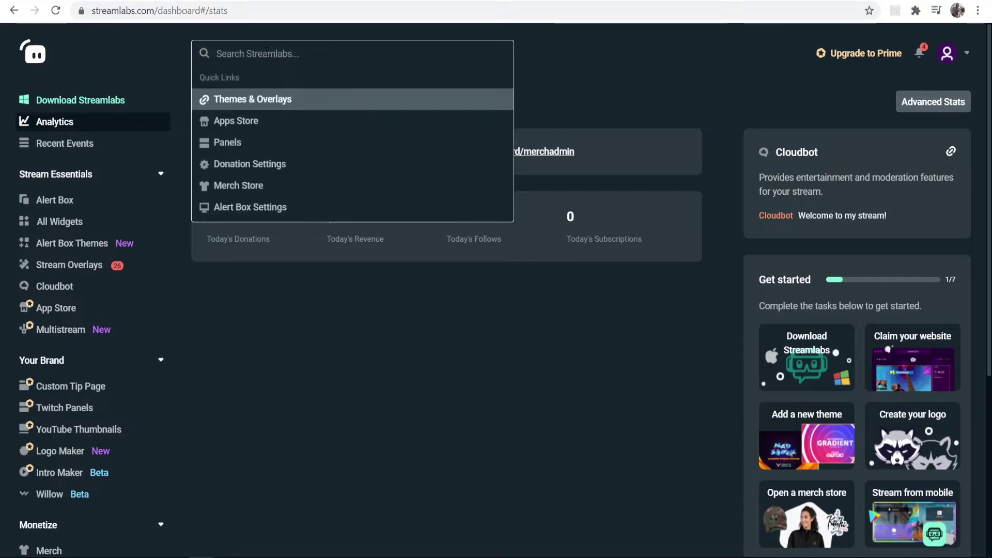
{"action": "type", "text": "donat"}
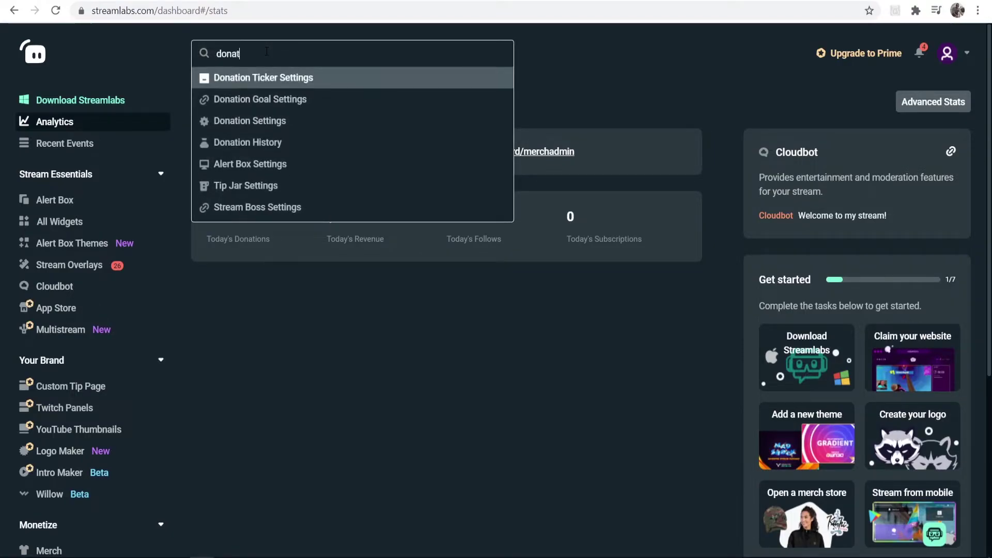
{"action": "type", "text": "ion"}
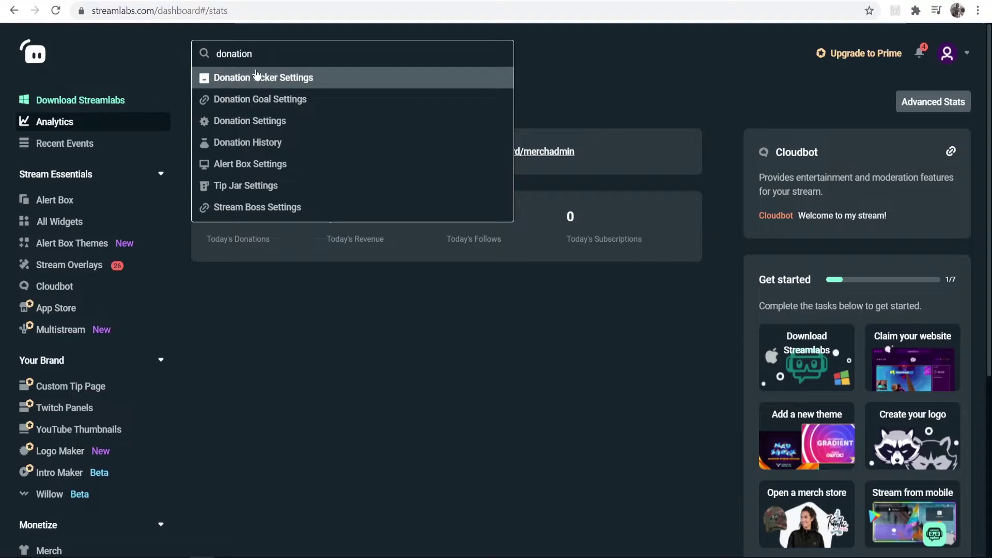
{"action": "left_click", "coordinate": [276, 122]}
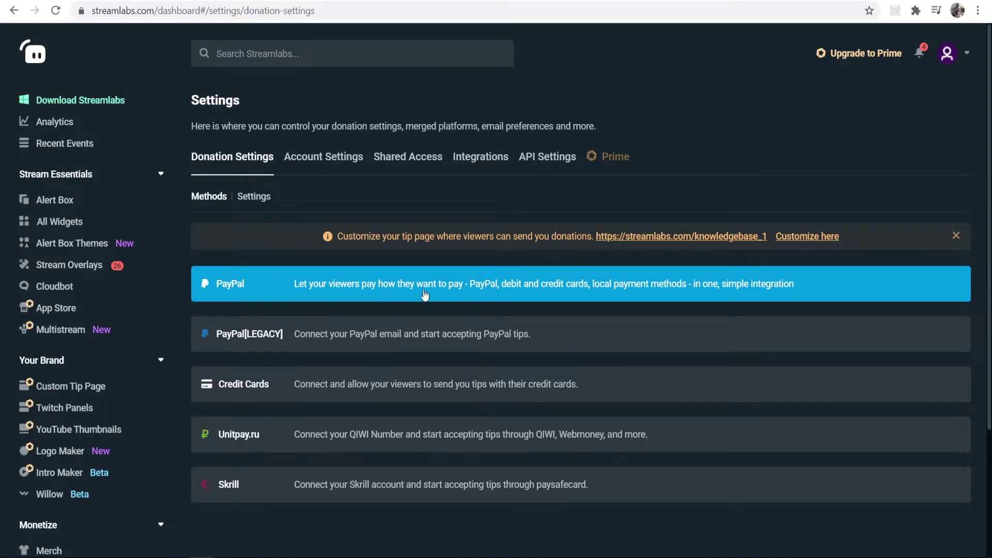
Step: Start connecting PayPal as a donation method and submit the PayPal account email with United Kingdom as the country
{"action": "left_click", "coordinate": [319, 302]}
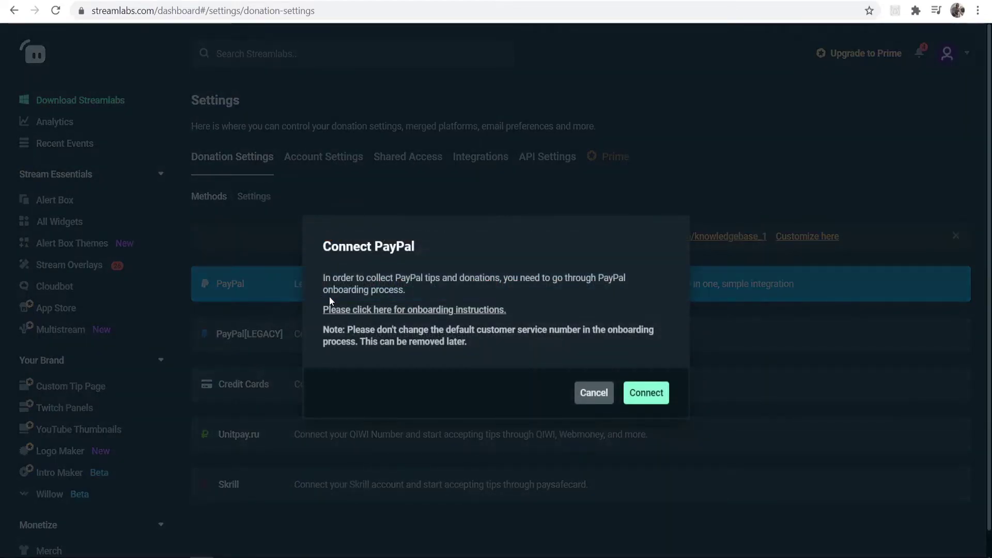
{"action": "left_click", "coordinate": [644, 393]}
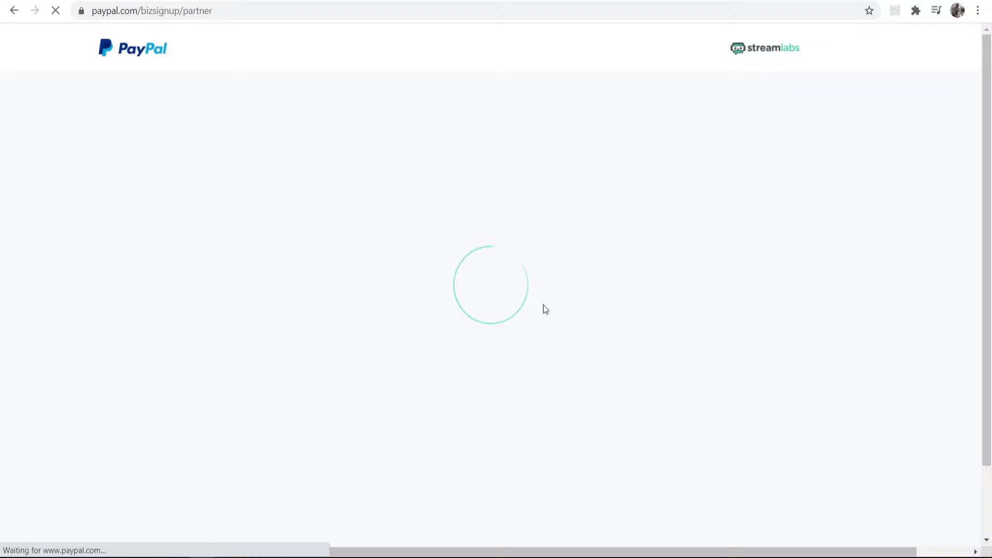
{"action": "left_click", "coordinate": [455, 357]}
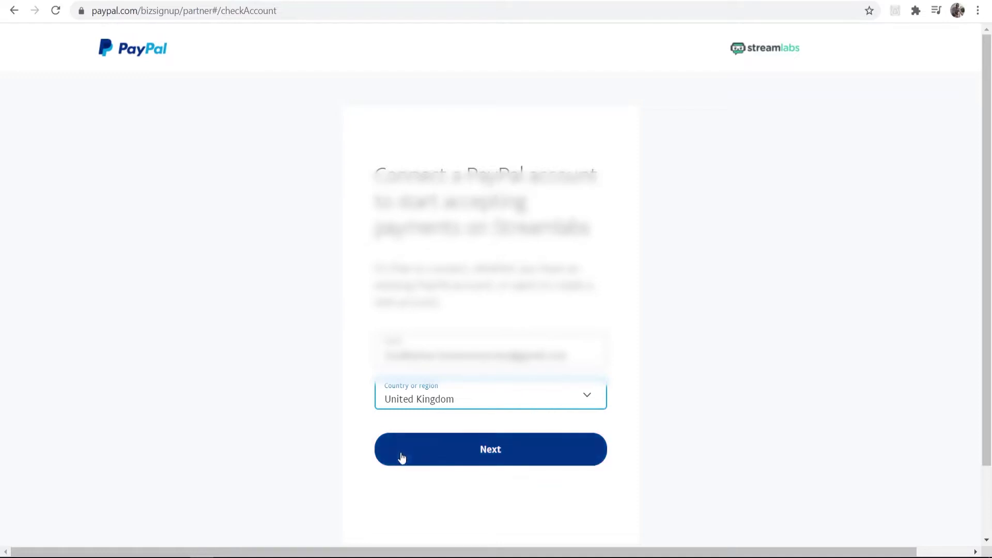
{"action": "left_click", "coordinate": [477, 447]}
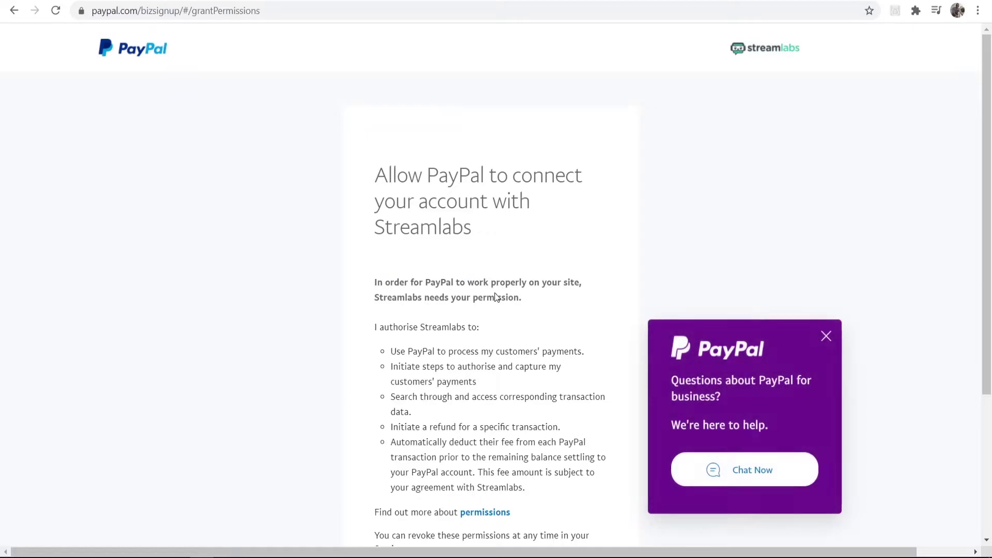
Step: Grant Streamlabs the requested PayPal permissions and skip revising the business account
{"action": "scroll", "coordinate": [494, 293], "scroll_direction": "down", "scroll_amount": 2}
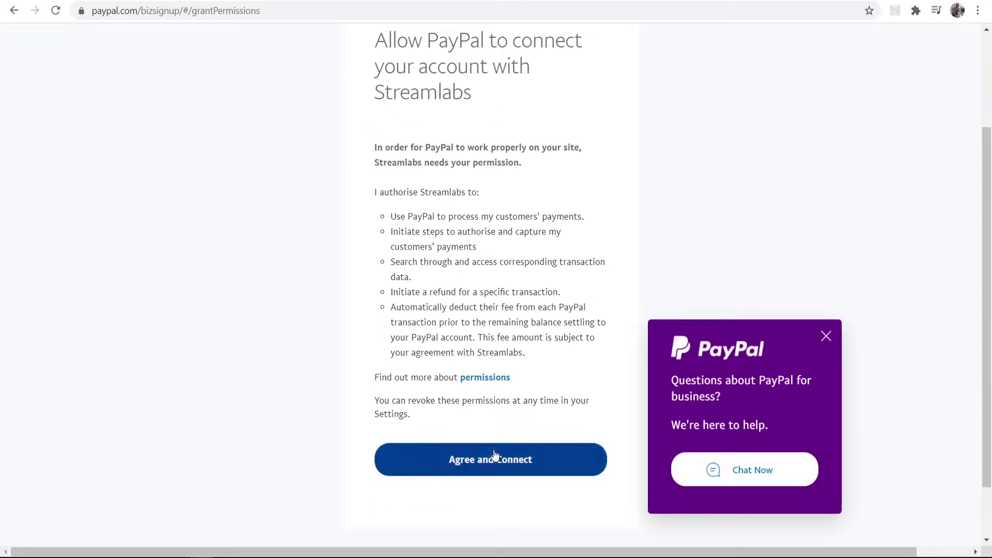
{"action": "left_click", "coordinate": [473, 457]}
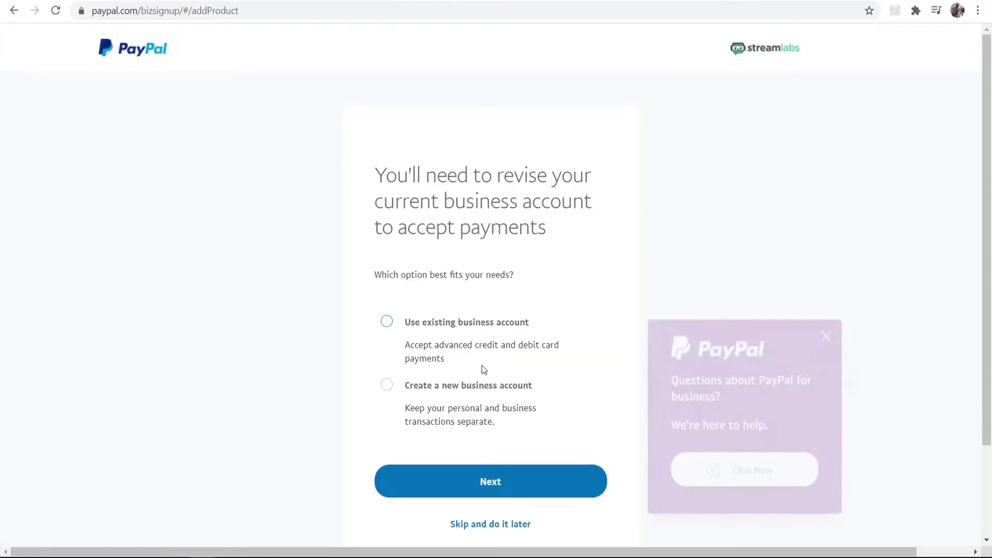
{"action": "left_click", "coordinate": [478, 525]}
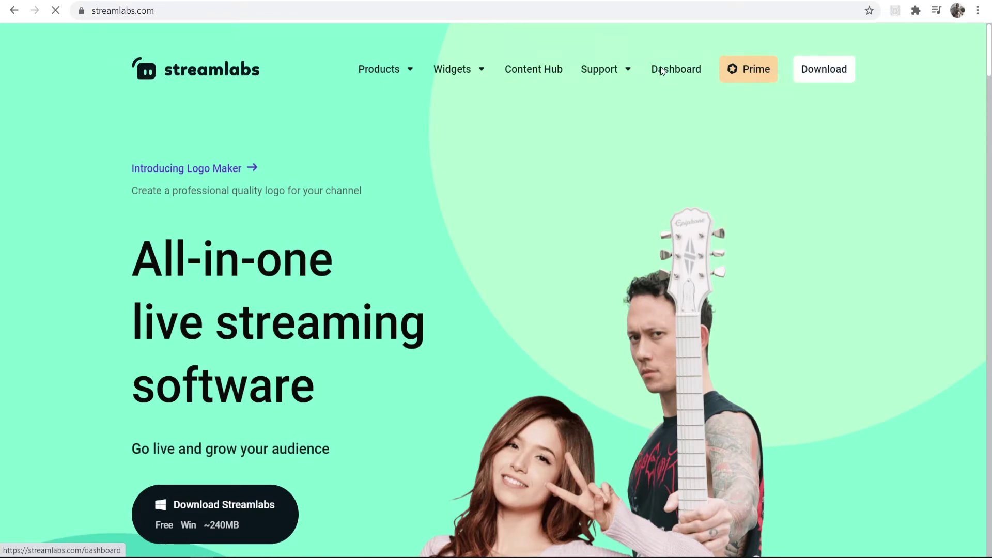
Step: Return to the Streamlabs dashboard, dismiss the Intro Maker promotion and reopen Donation Settings by searching for "donation"
{"action": "left_click", "coordinate": [660, 69]}
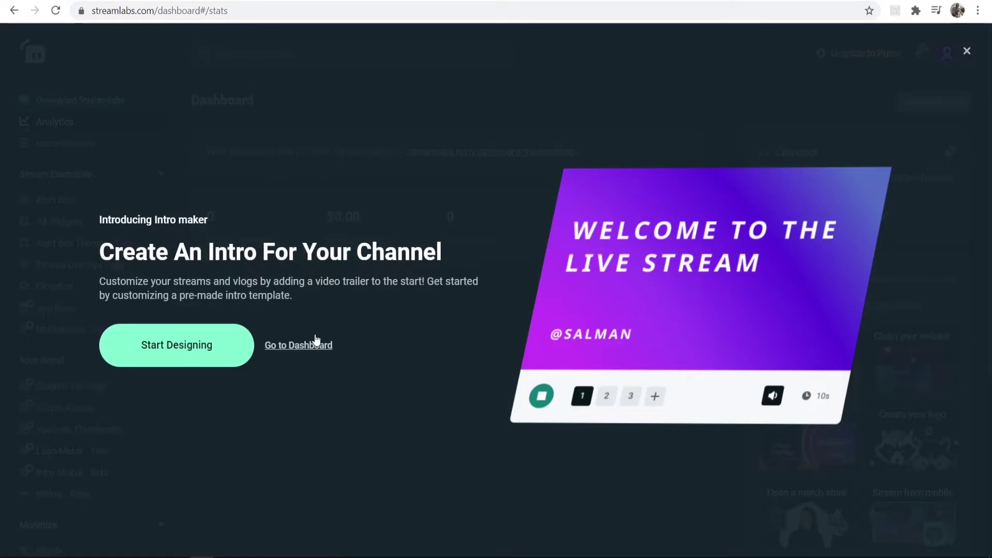
{"action": "left_click", "coordinate": [967, 50]}
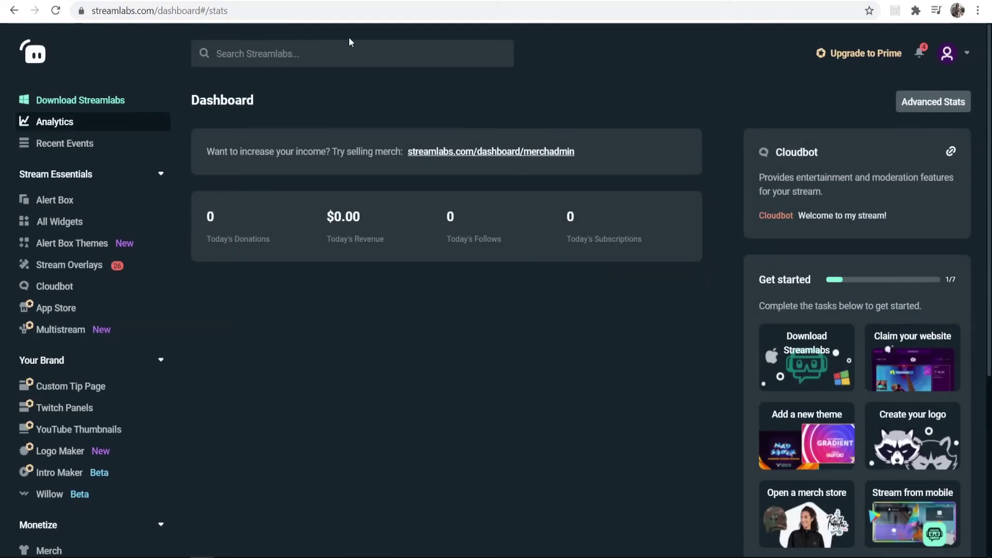
{"action": "left_click", "coordinate": [331, 44]}
{"action": "type", "text": "don"}
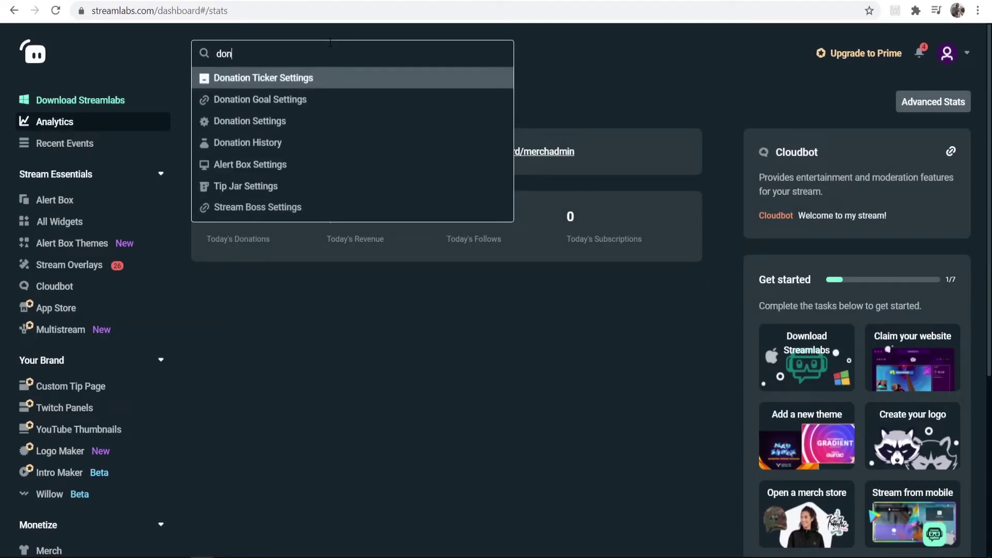
{"action": "type", "text": "ation"}
{"action": "left_click", "coordinate": [237, 127]}
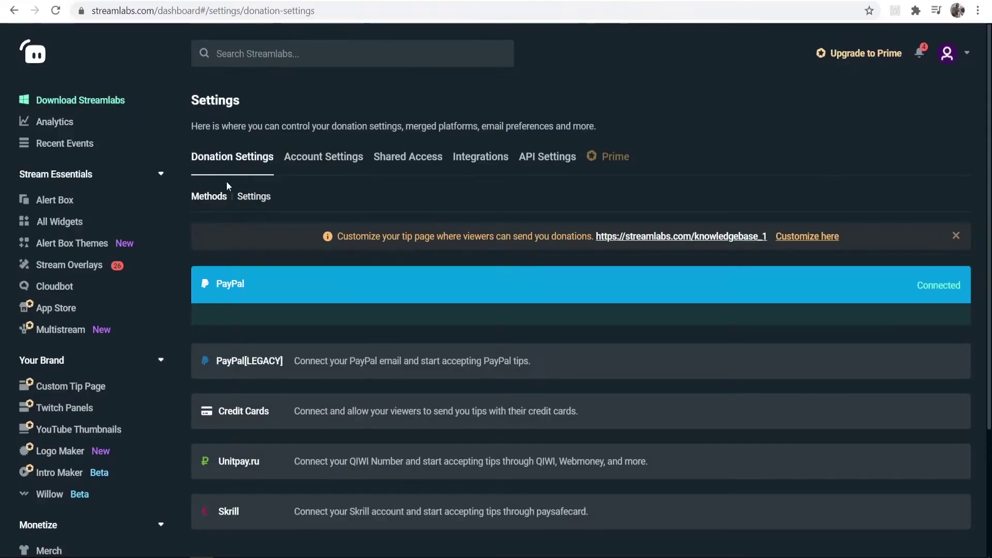
Step: Open the Settings section of the donation settings and look through its options
{"action": "left_click", "coordinate": [254, 200]}
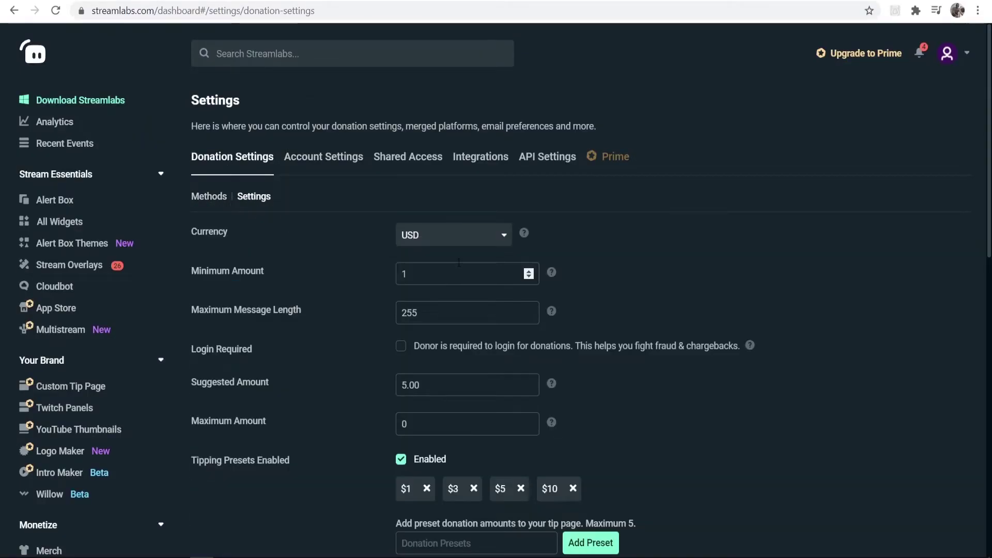
{"action": "scroll", "coordinate": [368, 257], "scroll_direction": "down", "scroll_amount": 1}
{"action": "scroll", "coordinate": [368, 257], "scroll_direction": "down", "scroll_amount": 8}
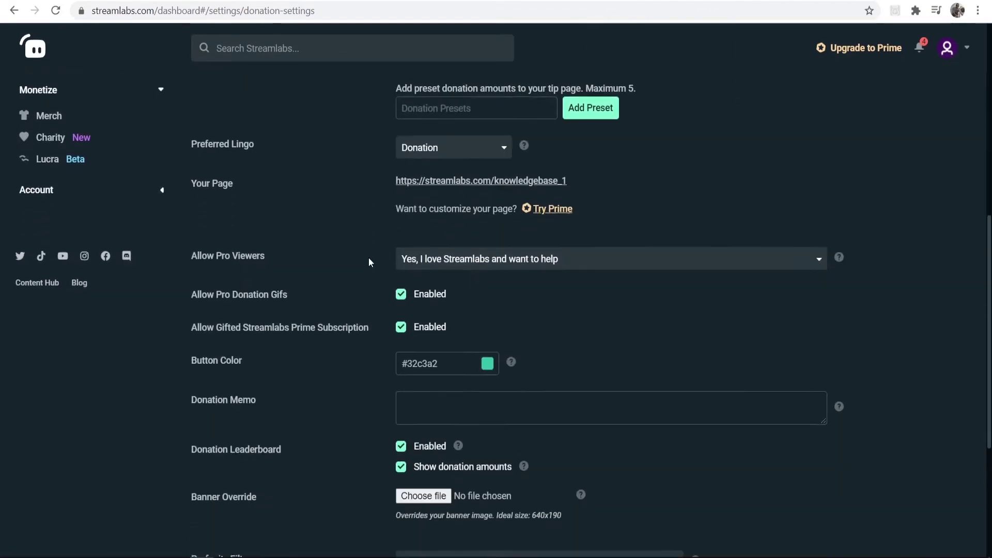
{"action": "scroll", "coordinate": [368, 257], "scroll_direction": "up", "scroll_amount": 9}
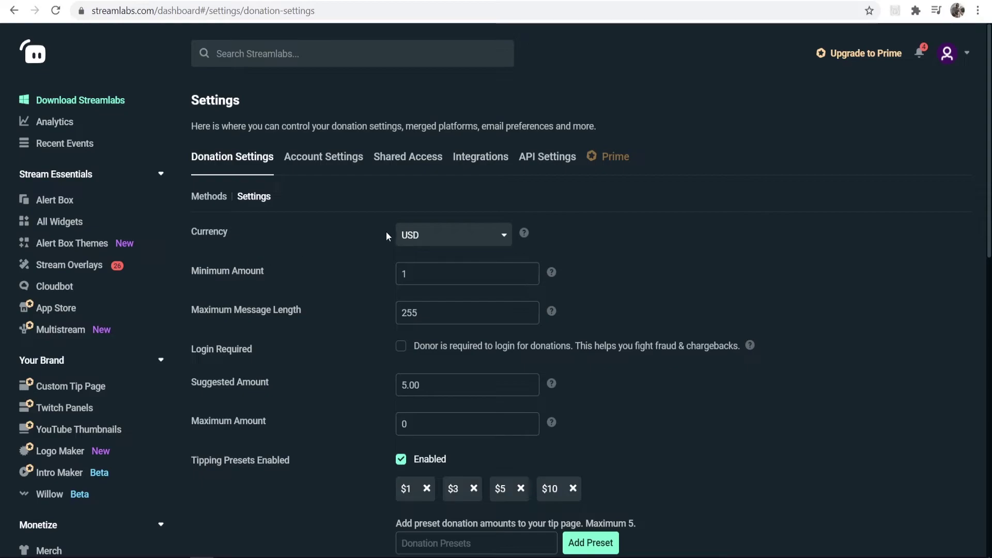
Step: Examine the available currencies and the minimum and suggested donation amounts without changing them
{"action": "left_click", "coordinate": [455, 236]}
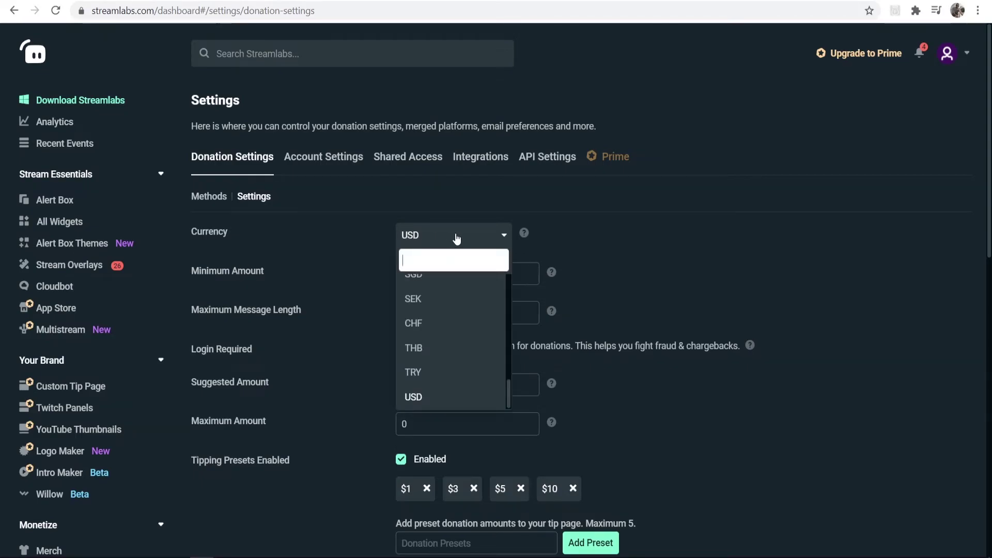
{"action": "left_click", "coordinate": [613, 218]}
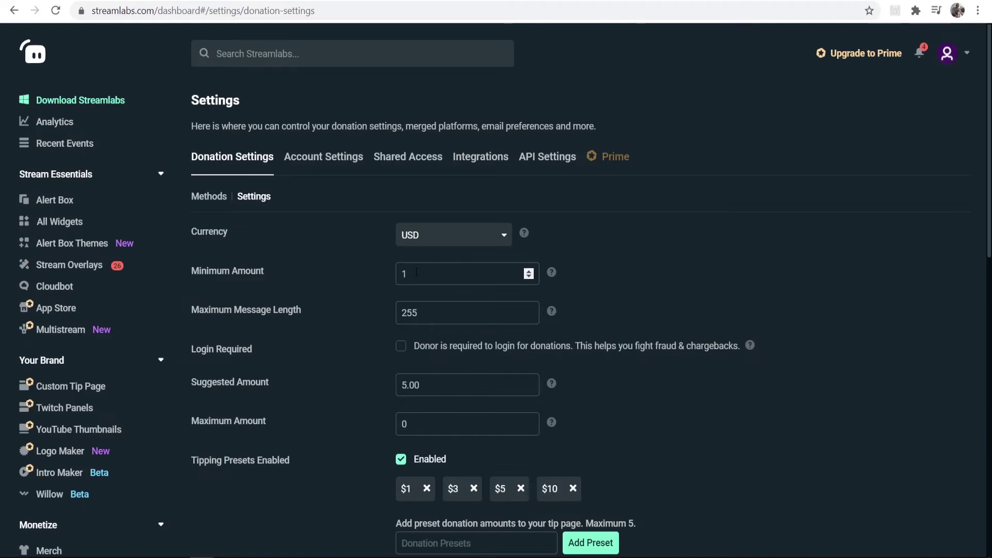
{"action": "left_click_drag", "start_coordinate": [417, 272], "coordinate": [336, 269]}
{"action": "left_click", "coordinate": [348, 269]}
{"action": "scroll", "coordinate": [439, 315], "scroll_direction": "down", "scroll_amount": 3}
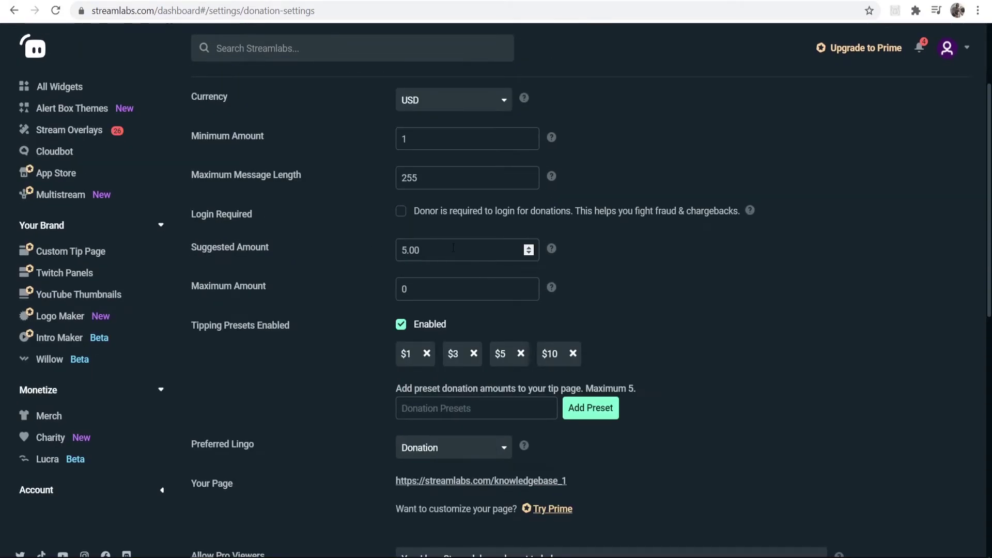
{"action": "left_click_drag", "start_coordinate": [453, 247], "coordinate": [380, 244]}
{"action": "left_click", "coordinate": [364, 228]}
{"action": "scroll", "coordinate": [364, 228], "scroll_direction": "down", "scroll_amount": 1}
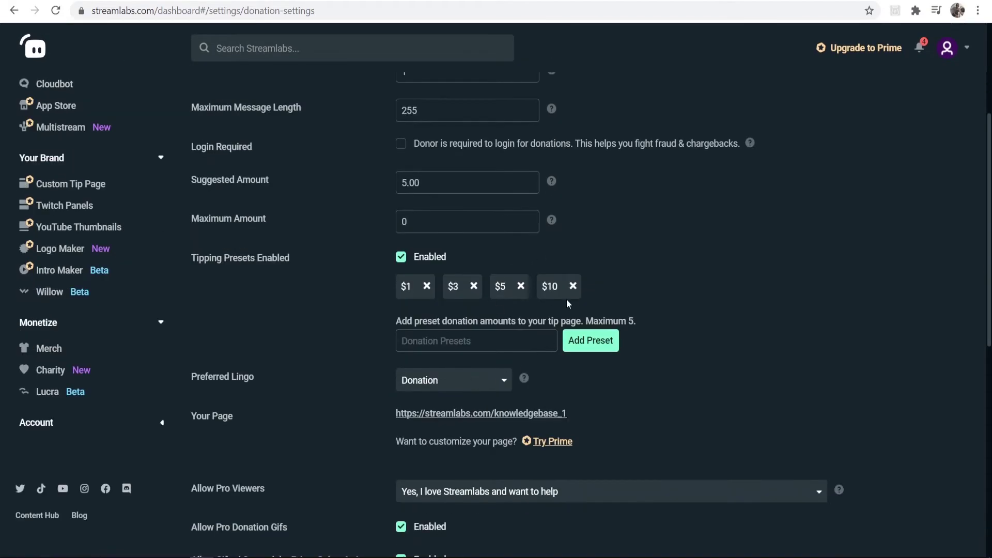
Step: Add a $100 preset donation amount to the tipping presets
{"action": "left_click", "coordinate": [454, 337]}
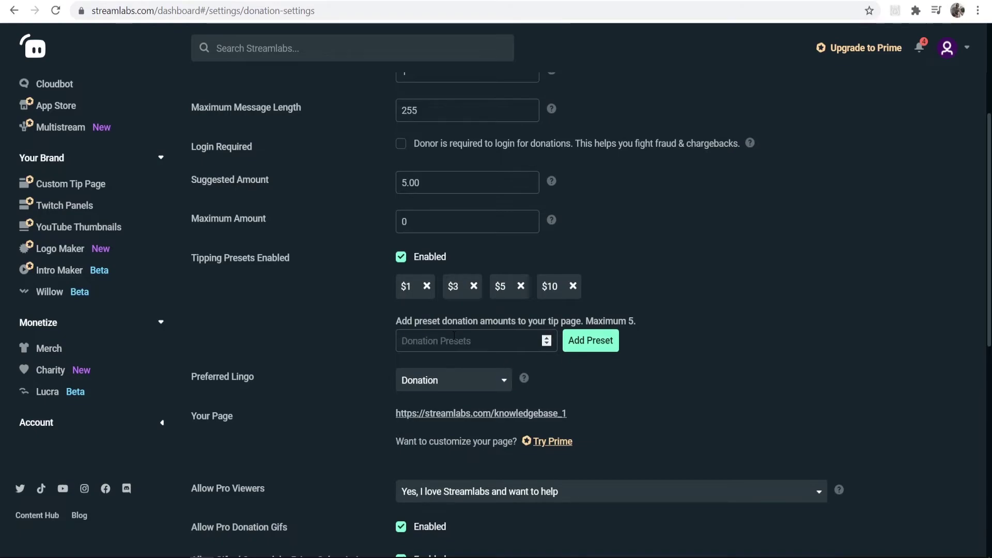
{"action": "type", "text": "1"}
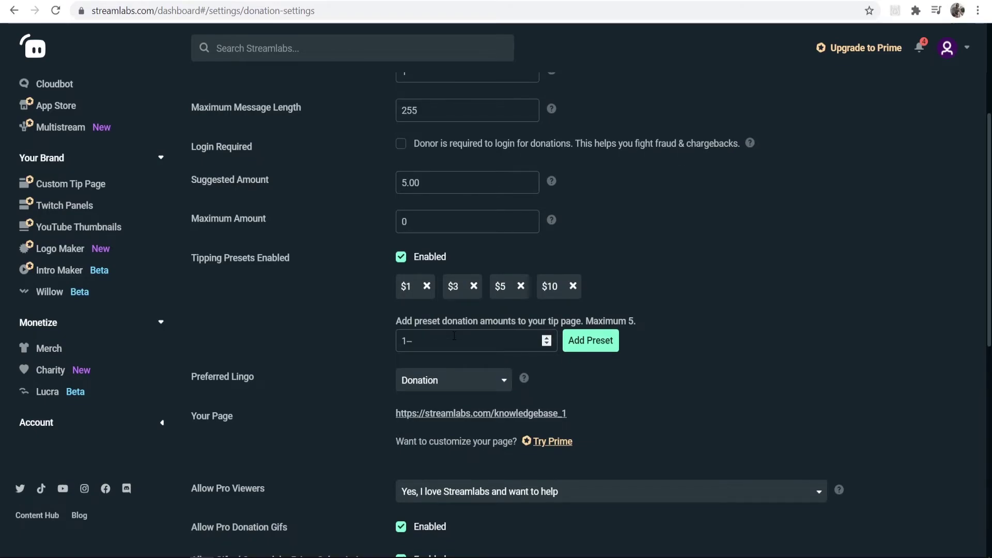
{"action": "type", "text": "00"}
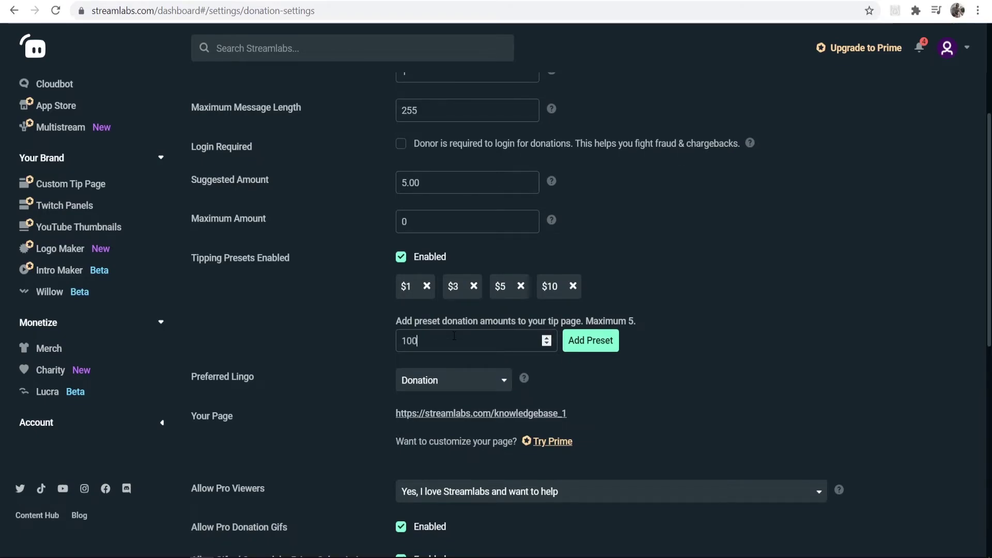
{"action": "left_click", "coordinate": [589, 340]}
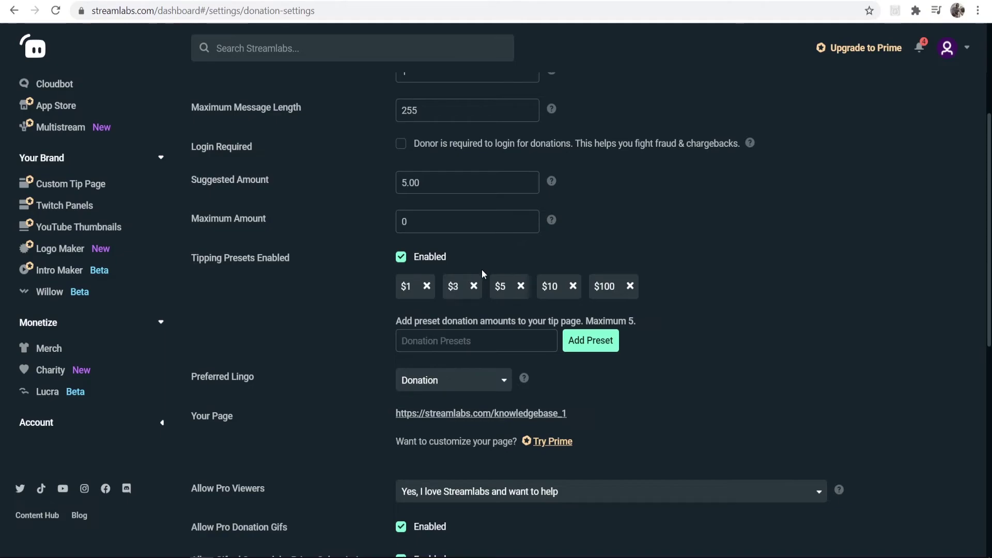
Step: Examine the Preferred Lingo choices without changing the selection, and highlight the public donation page link under Your Page
{"action": "scroll", "coordinate": [482, 268], "scroll_direction": "down", "scroll_amount": 3}
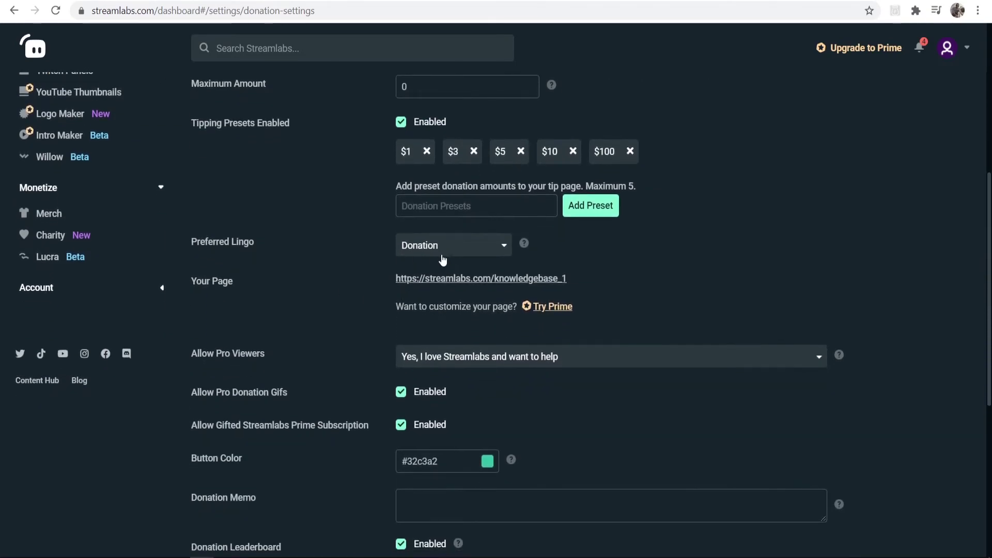
{"action": "left_click", "coordinate": [436, 254]}
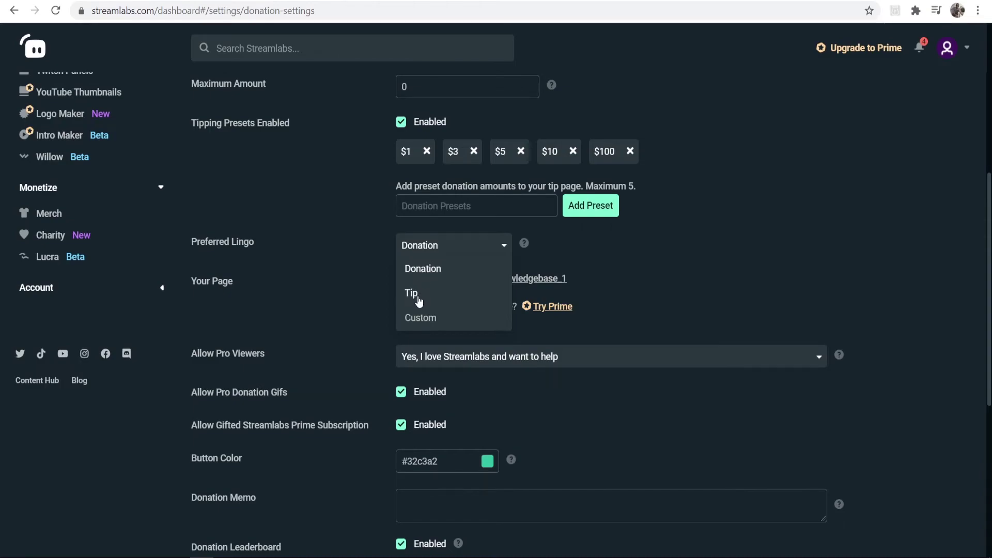
{"action": "left_click", "coordinate": [345, 270]}
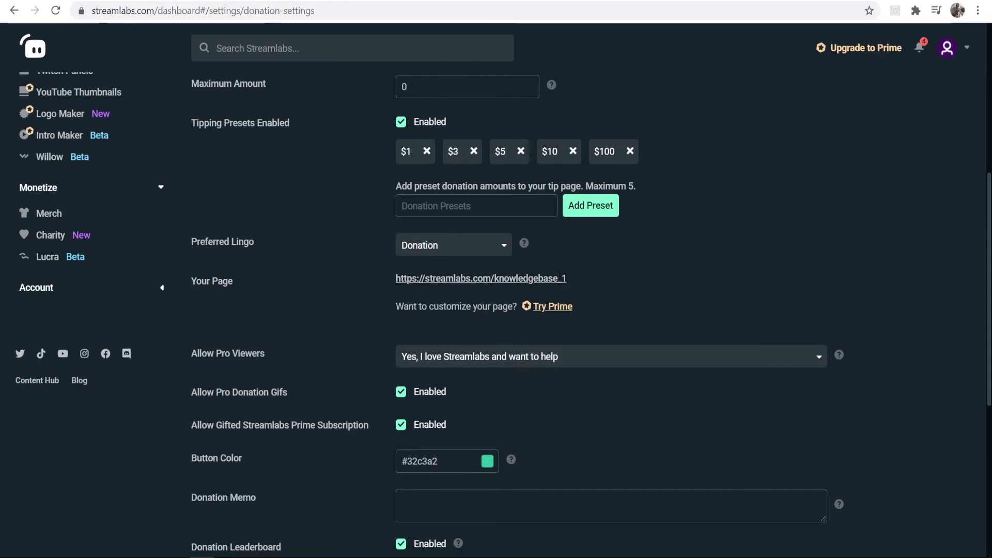
{"action": "triple_click", "coordinate": [399, 285]}
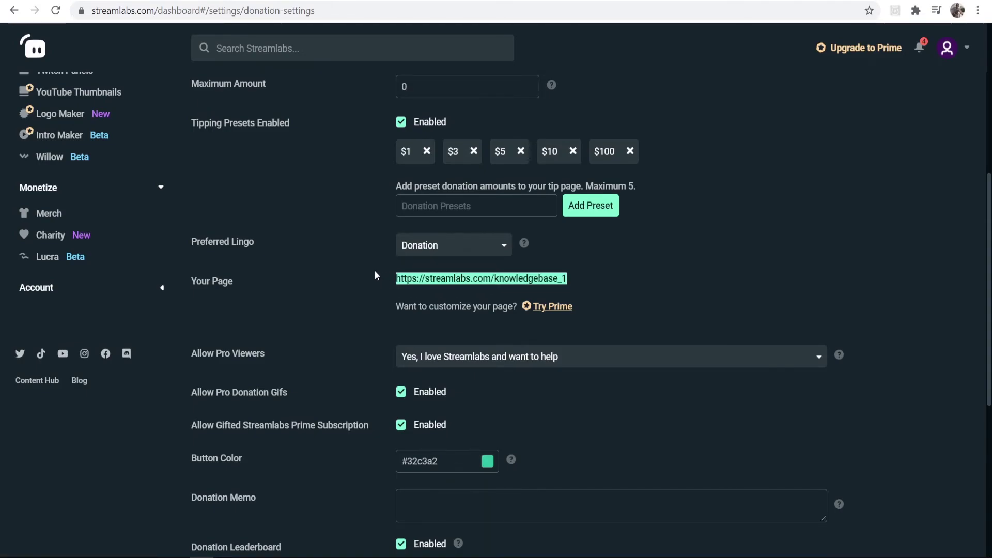
{"action": "left_click", "coordinate": [370, 271]}
Step: Review the remaining donation options down to the profanity filter and custom bad words, and save the donation settings
{"action": "scroll", "coordinate": [370, 272], "scroll_direction": "down", "scroll_amount": 3}
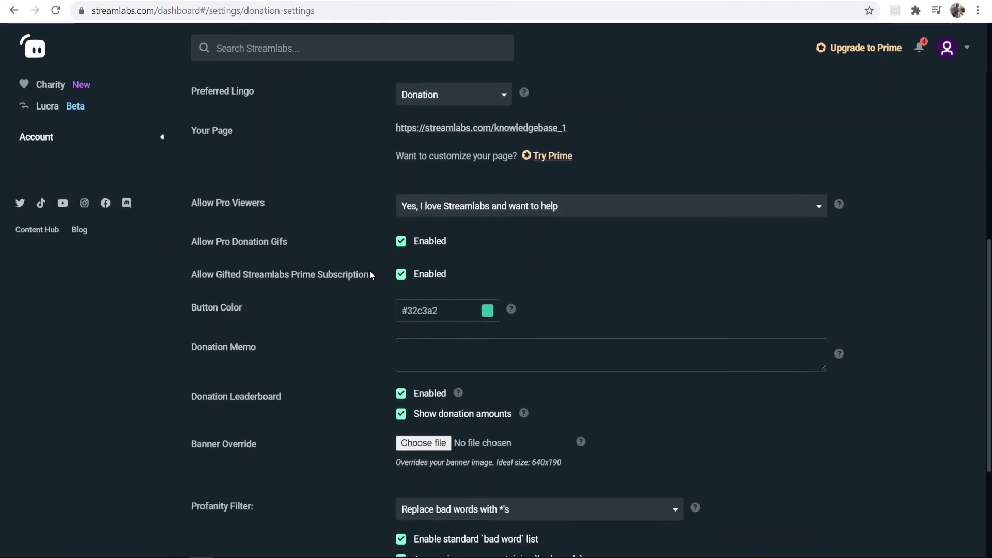
{"action": "scroll", "coordinate": [370, 274], "scroll_direction": "down", "scroll_amount": 2}
{"action": "scroll", "coordinate": [370, 343], "scroll_direction": "down", "scroll_amount": 2}
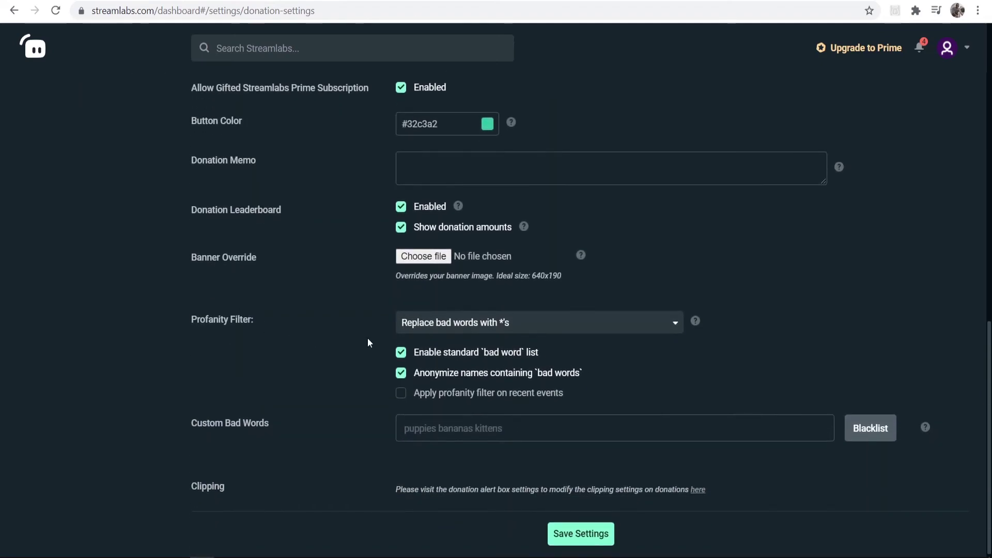
{"action": "scroll", "coordinate": [343, 370], "scroll_direction": "down", "scroll_amount": 1}
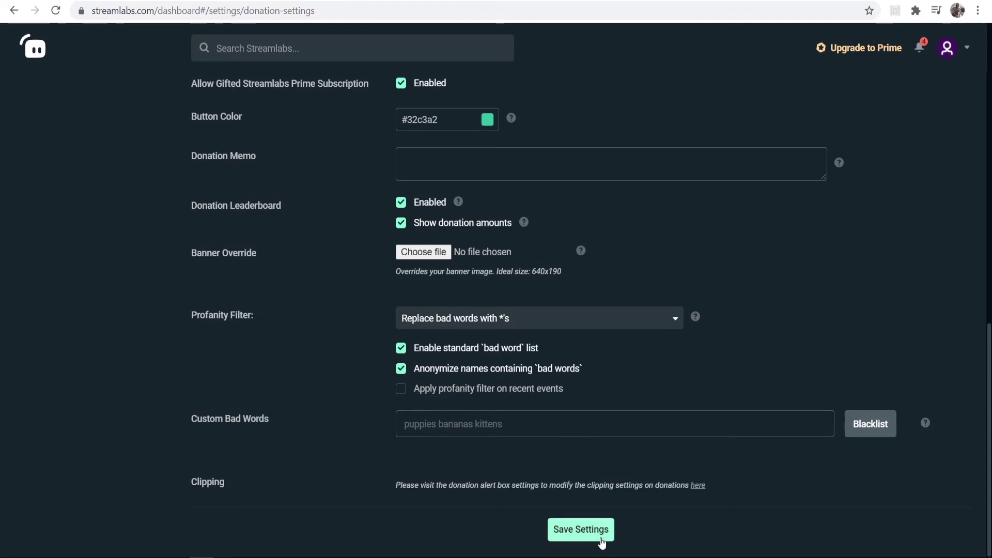
{"action": "left_click", "coordinate": [601, 540]}
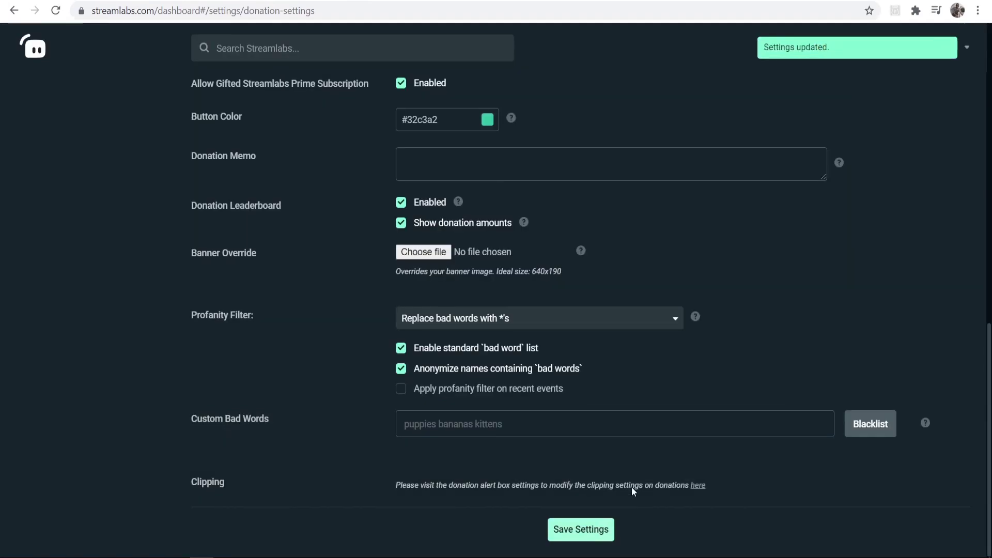
Step: Return to the open public donation page and reload it to check the saved tipping presets
{"action": "scroll", "coordinate": [716, 79], "scroll_direction": "up", "scroll_amount": 3}
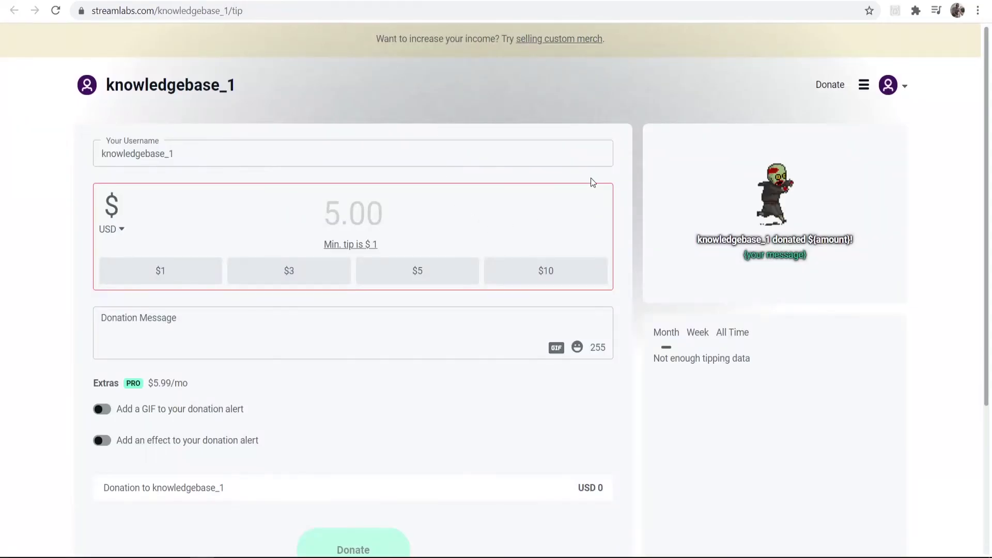
{"action": "left_click", "coordinate": [56, 10]}
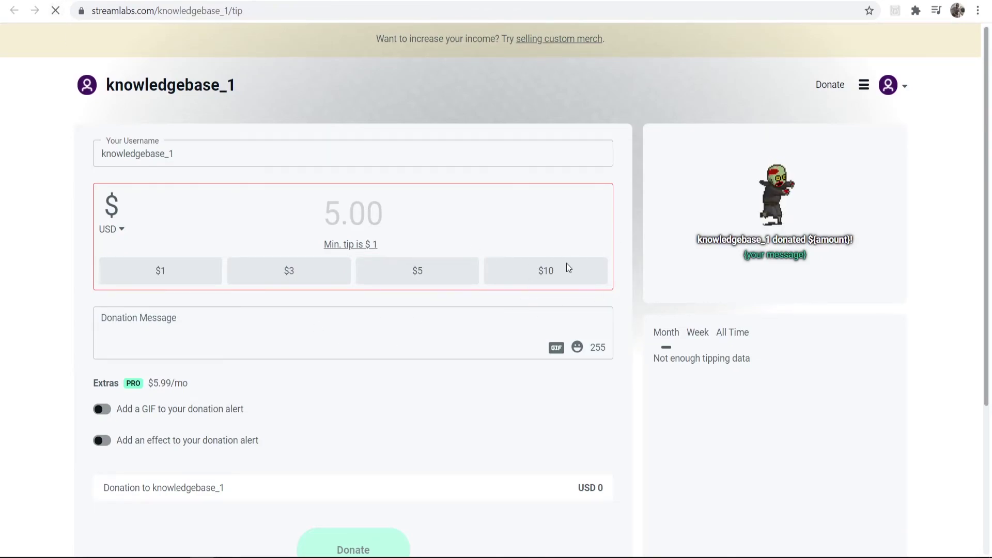